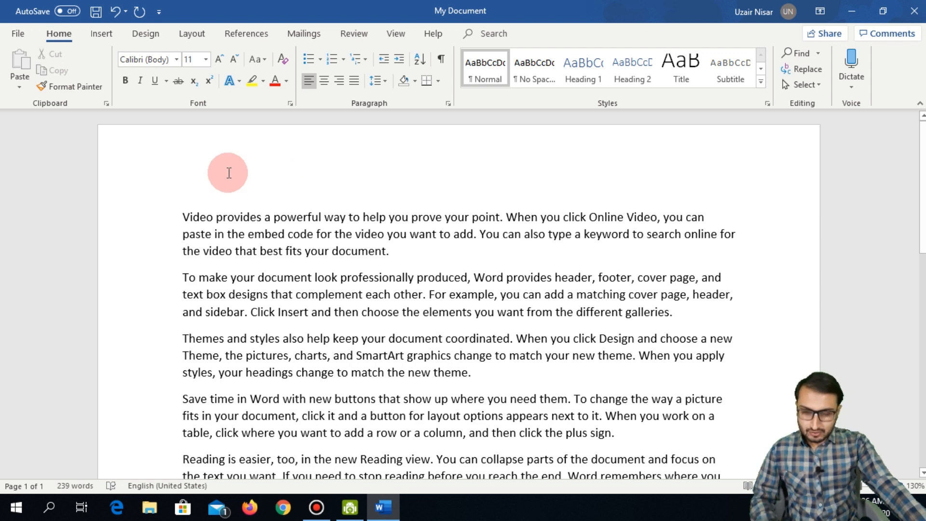
# Step: Encrypt the document with a password through Protect Document, entering the password twice
pyautogui.click(19, 36)
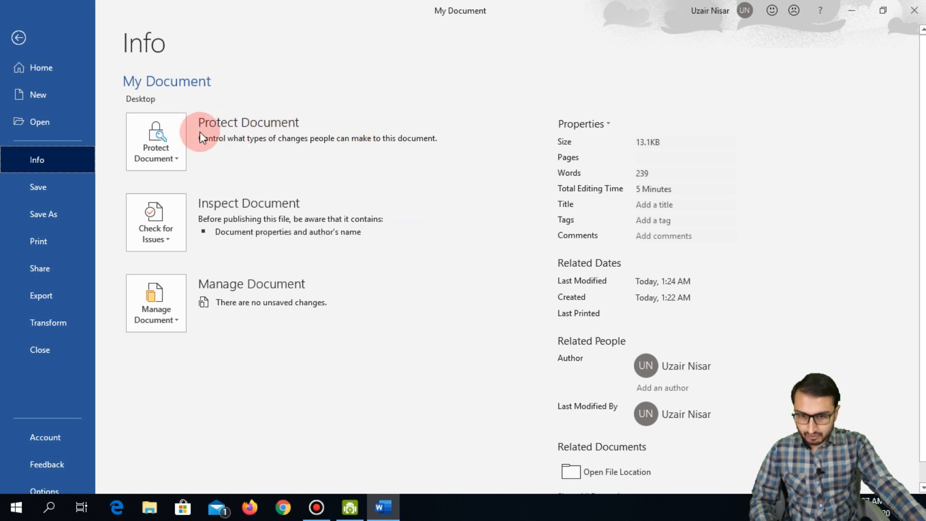
pyautogui.click(163, 141)
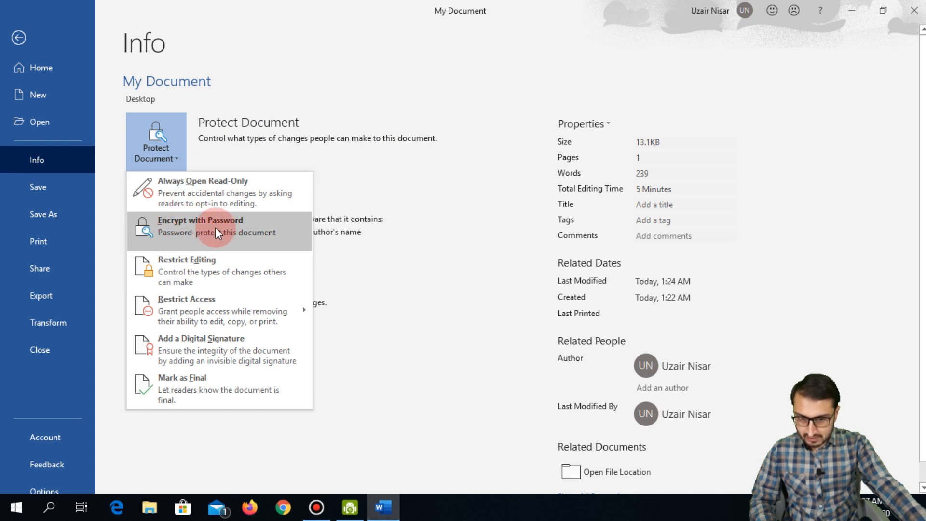
pyautogui.click(201, 227)
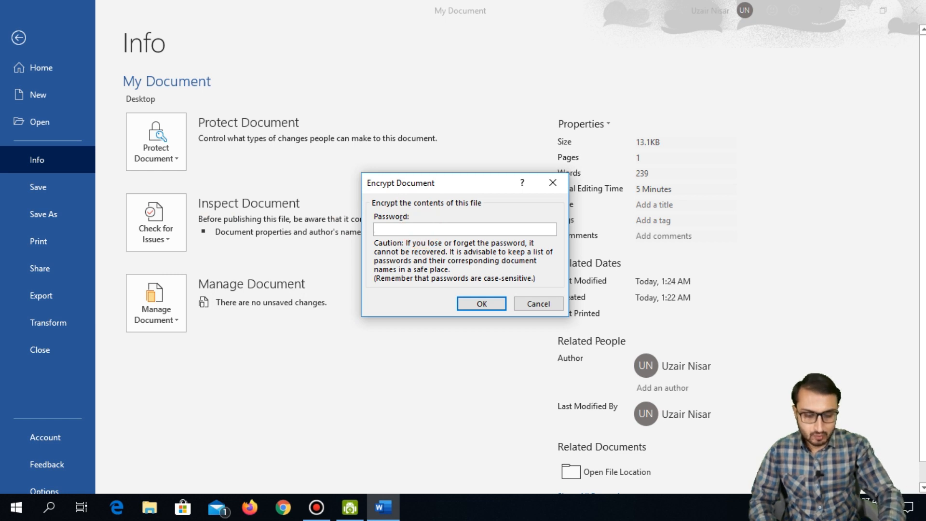
pyautogui.write('123')
pyautogui.click(473, 310)
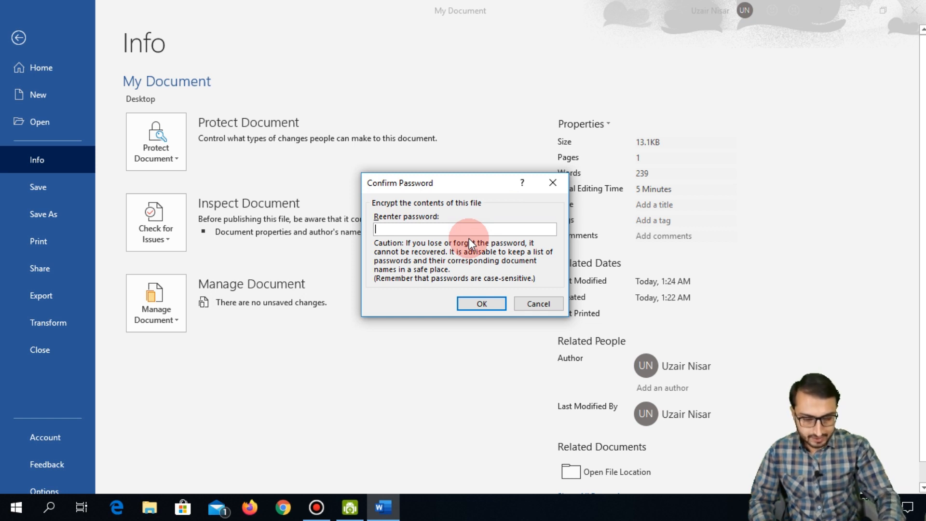
pyautogui.write('123')
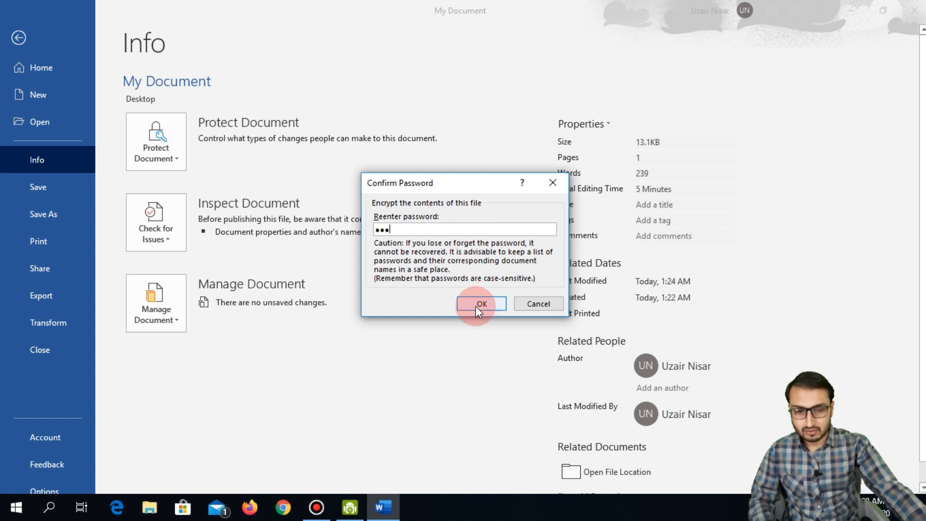
pyautogui.click(476, 305)
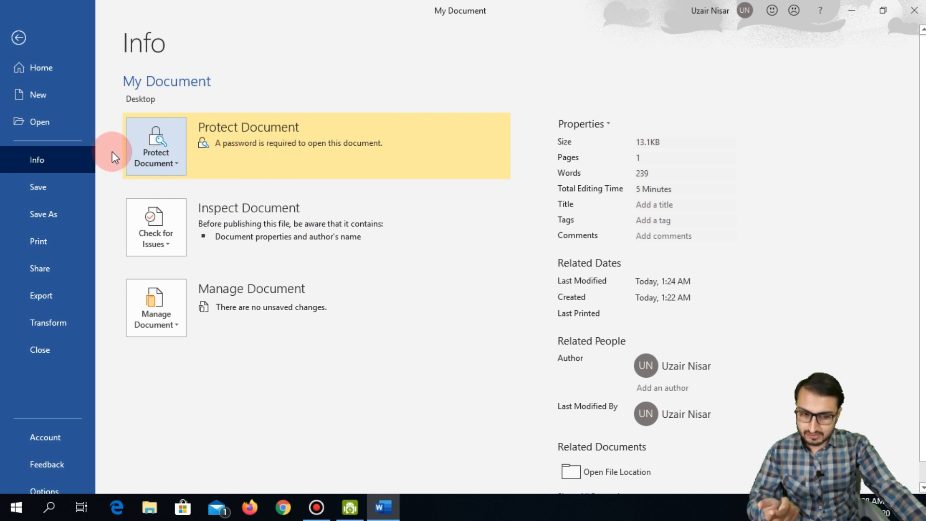
# Step: Close Word, then reopen My Document from the desktop by supplying its password
pyautogui.click(18, 39)
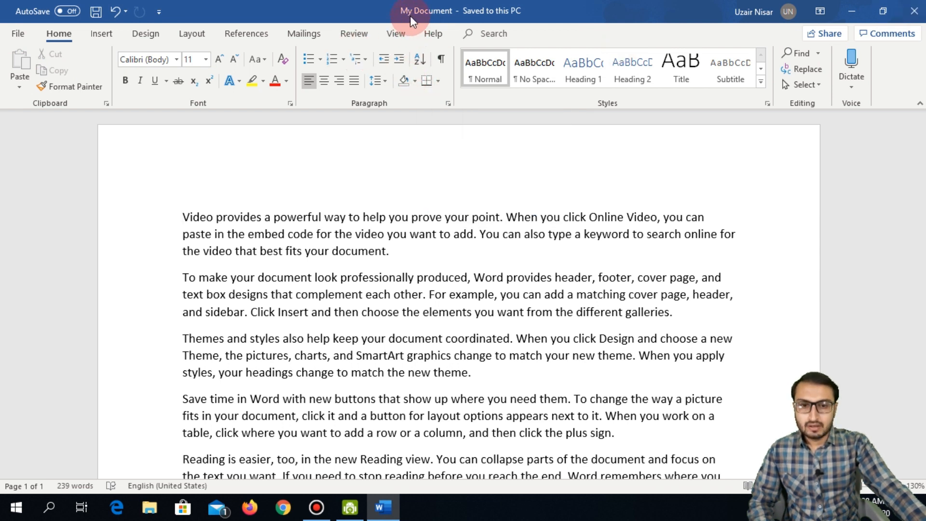
pyautogui.click(914, 17)
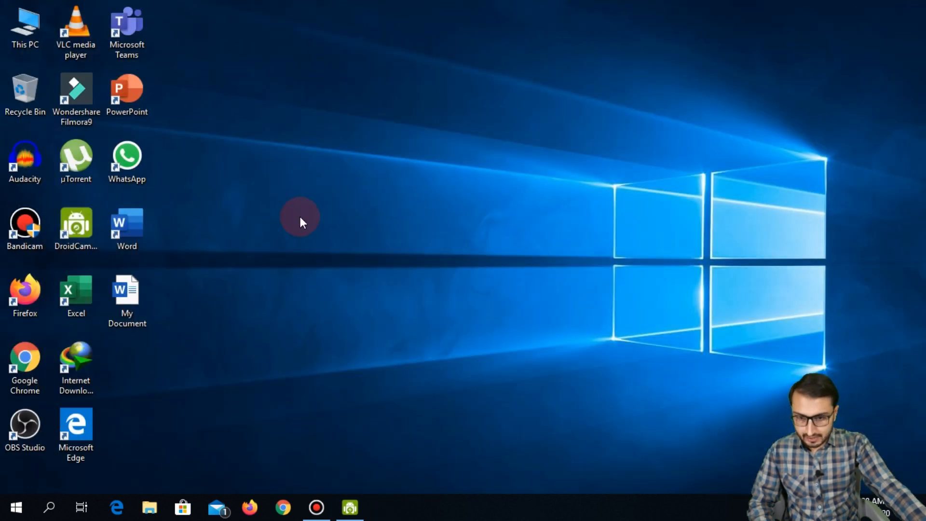
pyautogui.click(132, 297)
pyautogui.doubleClick(131, 297)
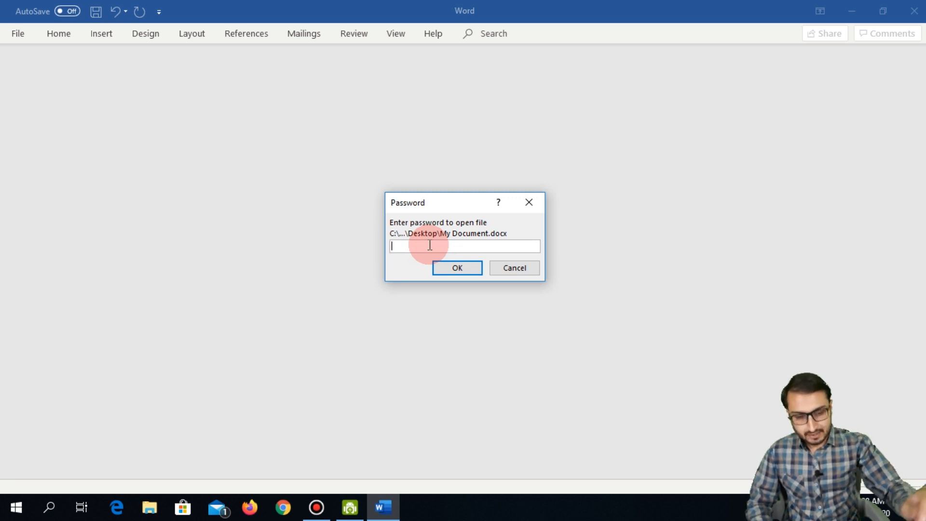
pyautogui.write('123')
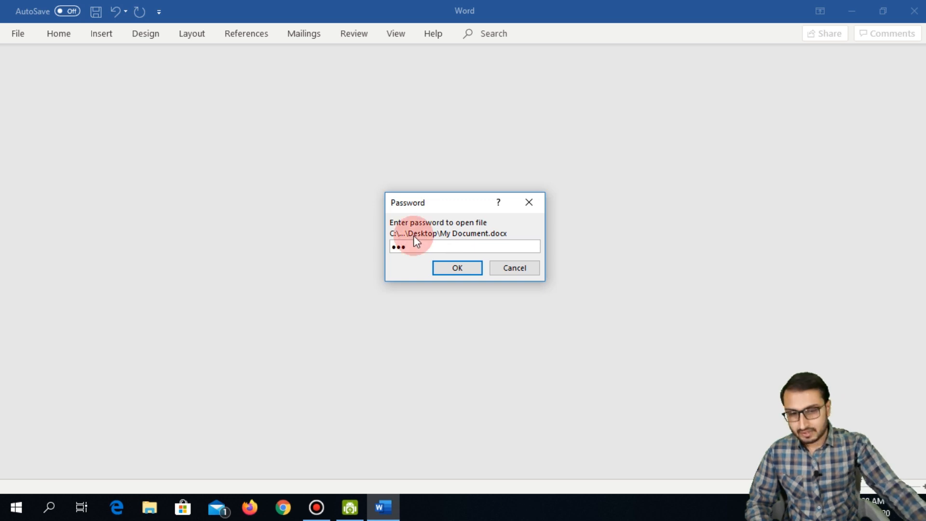
pyautogui.click(456, 274)
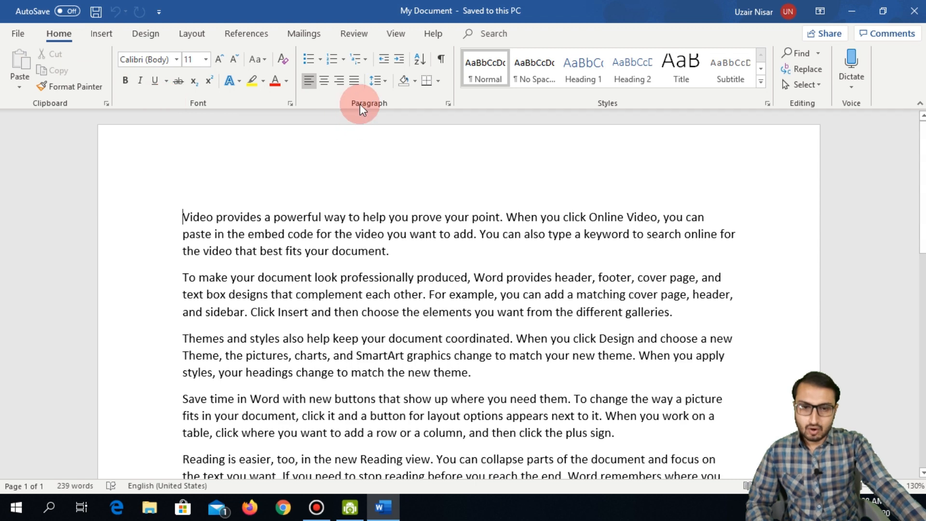
# Step: Lock Track Changes on the Review tab with a password, entered and confirmed
pyautogui.click(354, 33)
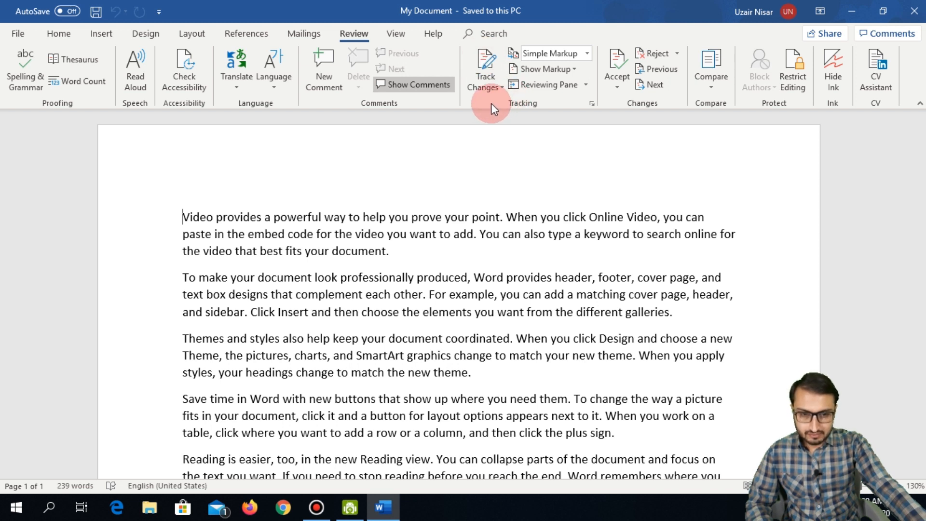
pyautogui.click(493, 87)
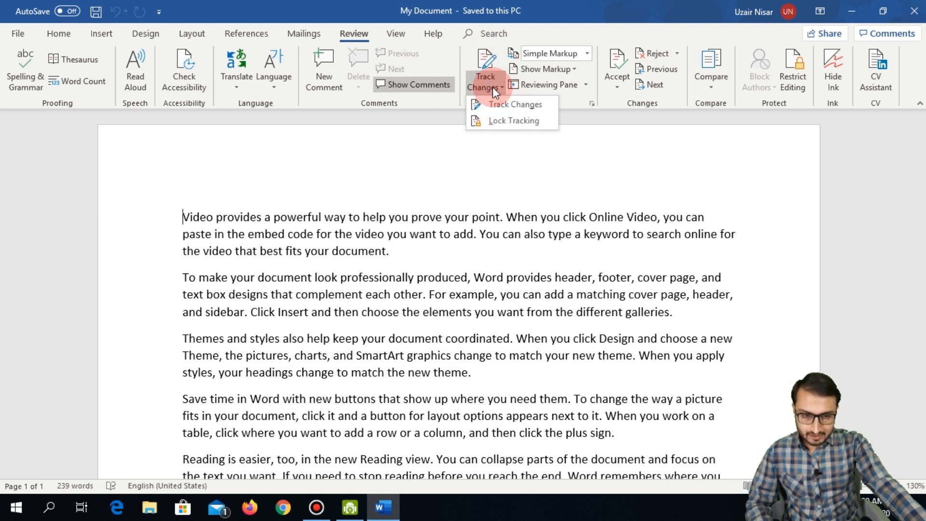
pyautogui.click(506, 120)
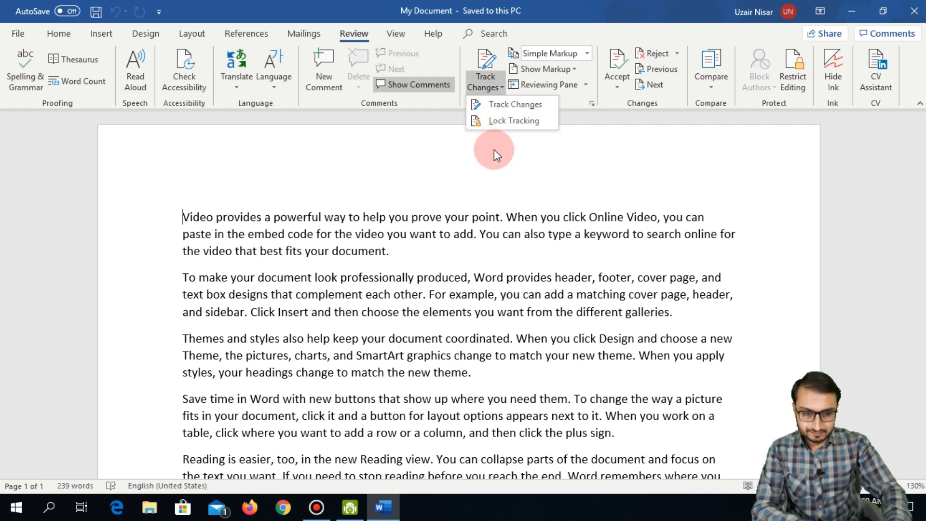
pyautogui.click(511, 120)
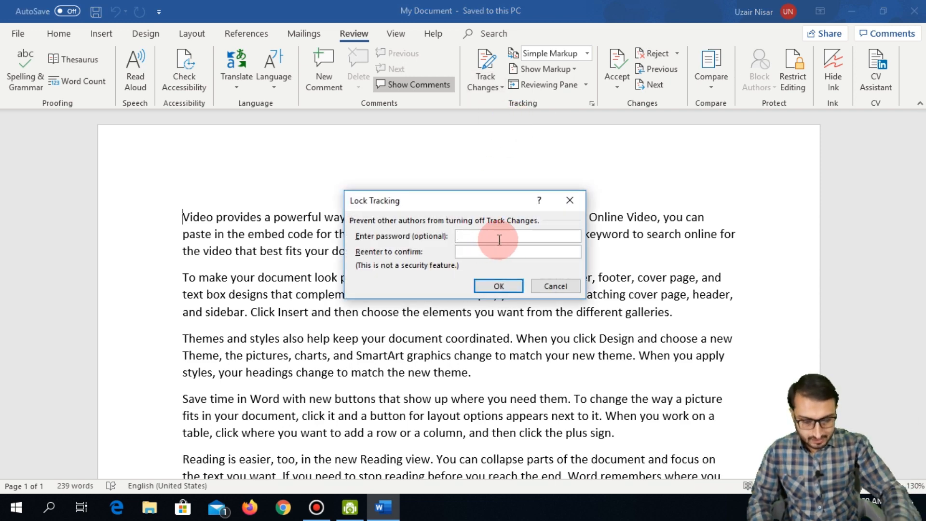
pyautogui.write('***')
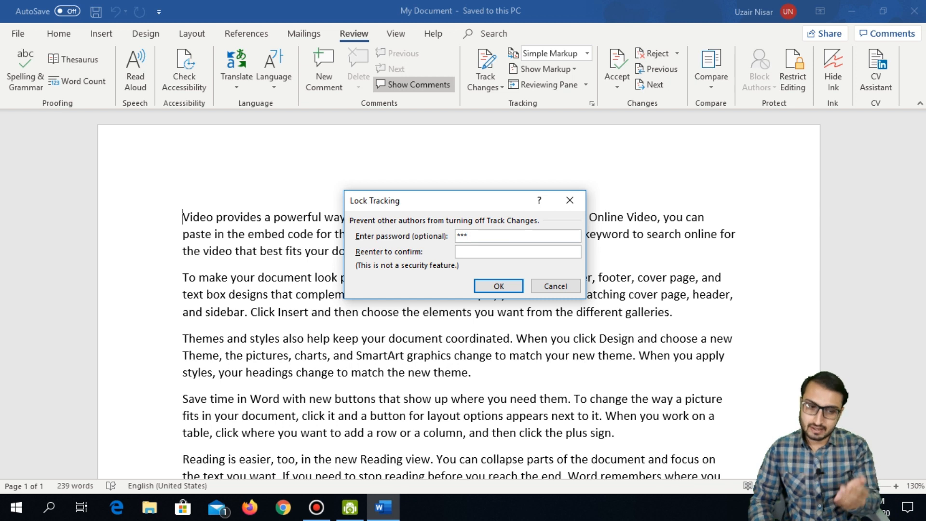
pyautogui.click(494, 252)
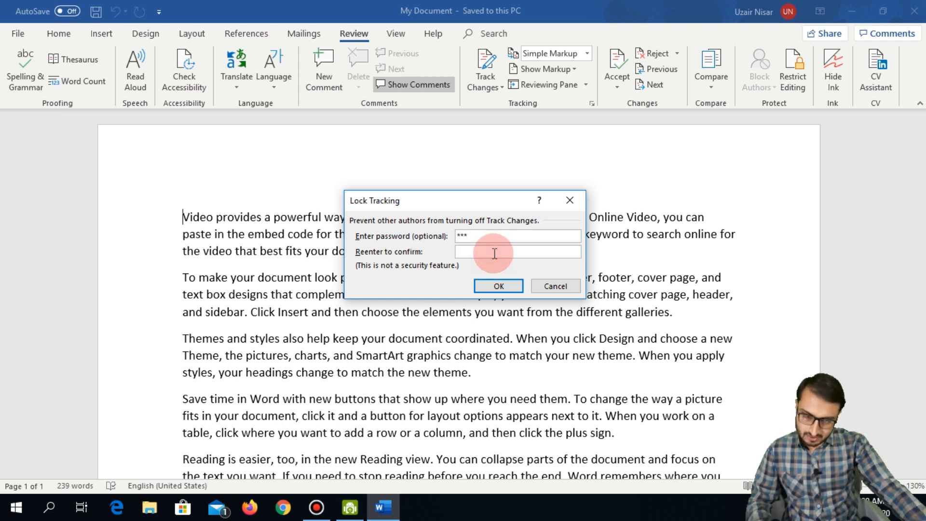
pyautogui.write('***')
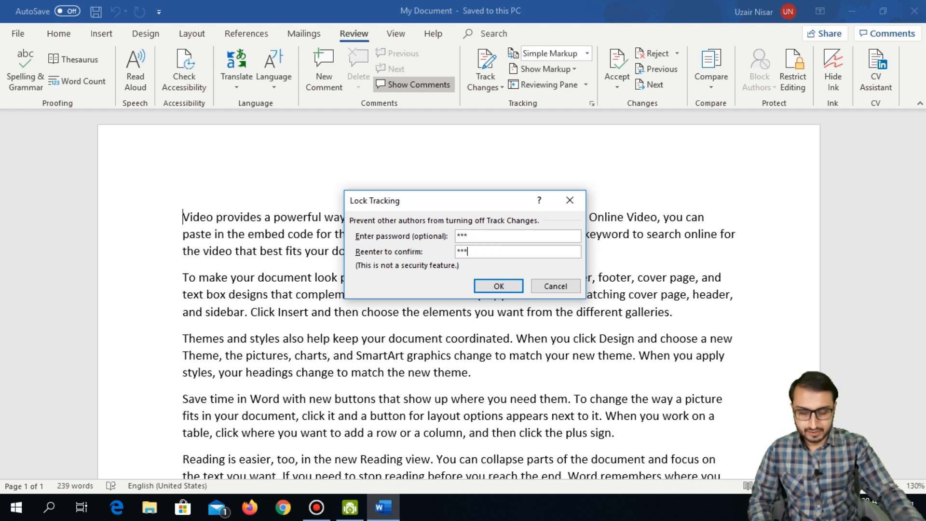
pyautogui.click(487, 282)
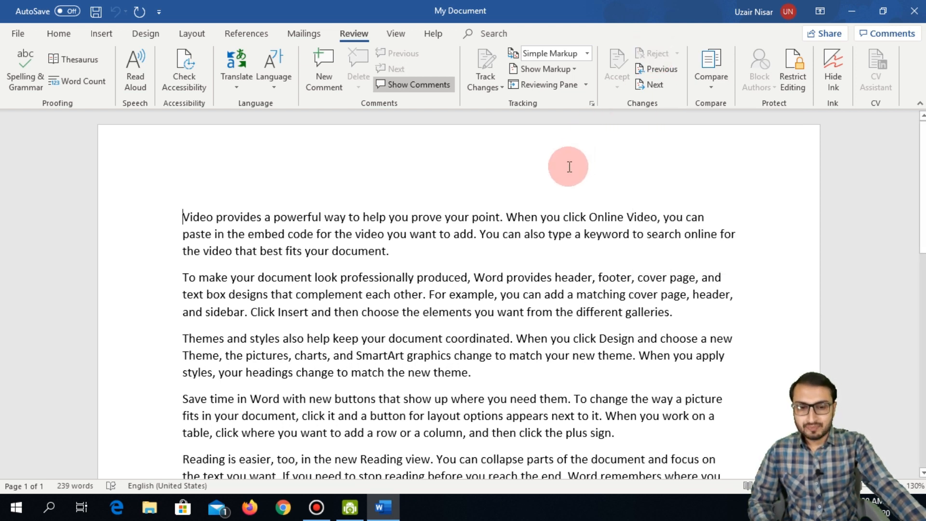
# Step: Delete the whole first paragraph as a tracked change
pyautogui.scroll(-5, 377, 241)
pyautogui.scroll(5, 377, 248)
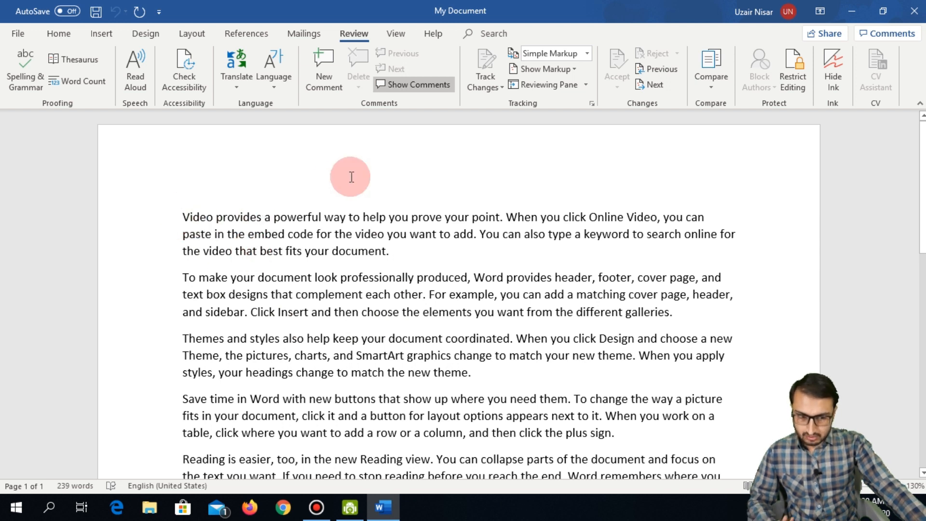
pyautogui.tripleClick(184, 217)
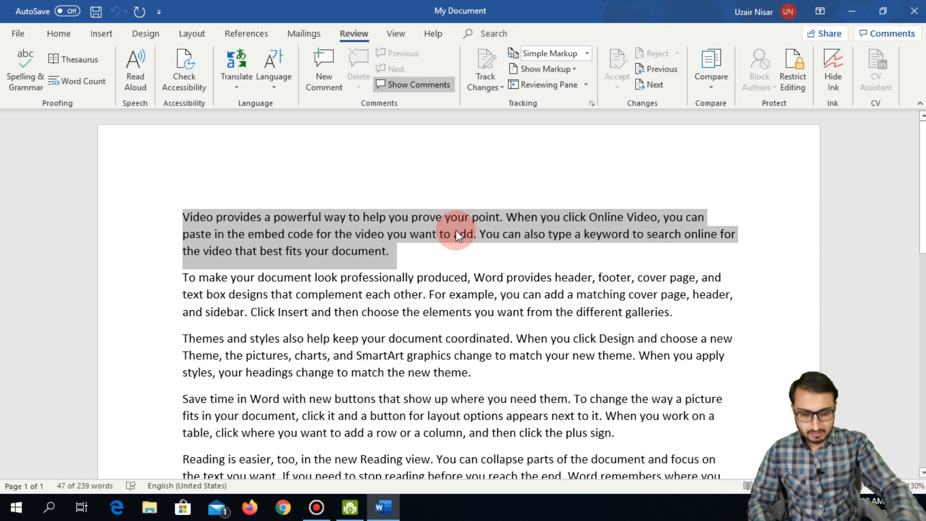
pyautogui.press('Delete')
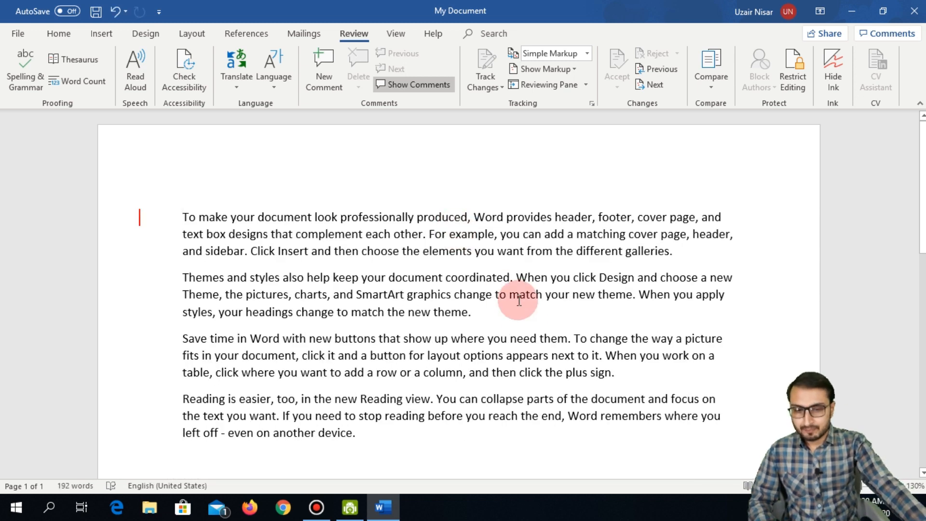
# Step: Add 'hello' on the empty last line and save the document
pyautogui.scroll(-2, 488, 343)
pyautogui.scroll(-1, 489, 344)
pyautogui.click(203, 296)
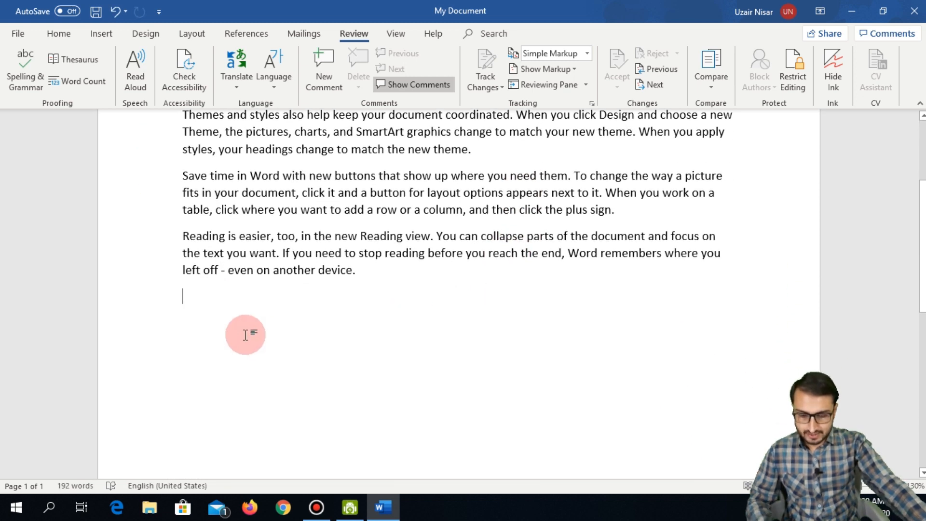
pyautogui.write('hello')
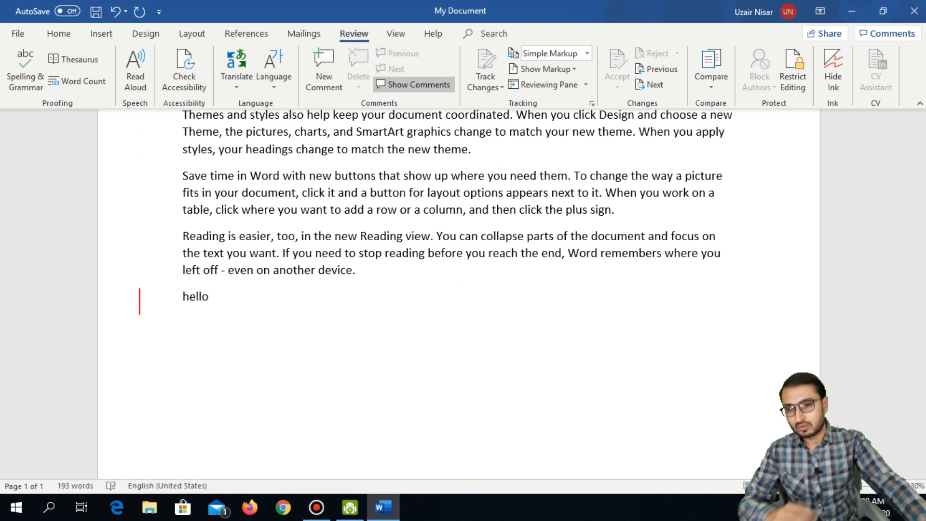
pyautogui.scroll(2, 259, 345)
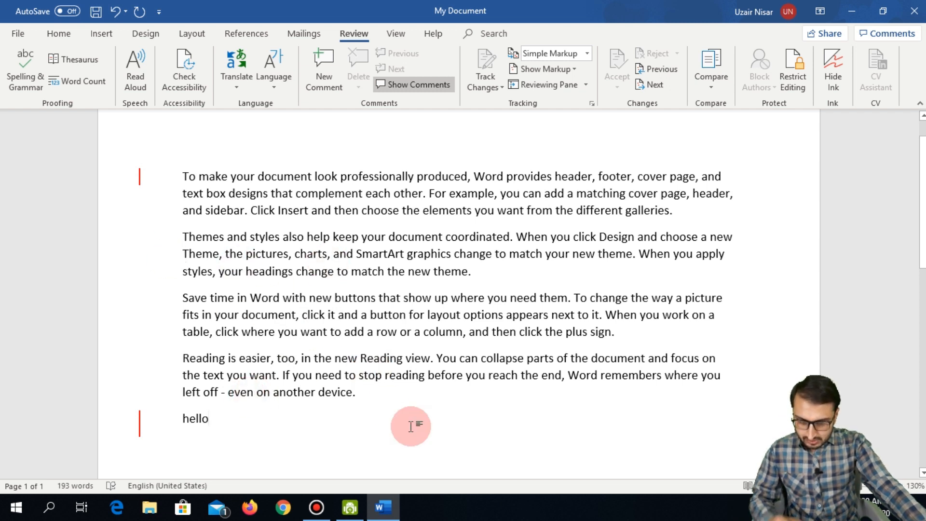
pyautogui.hotkey('ctrl', 's')
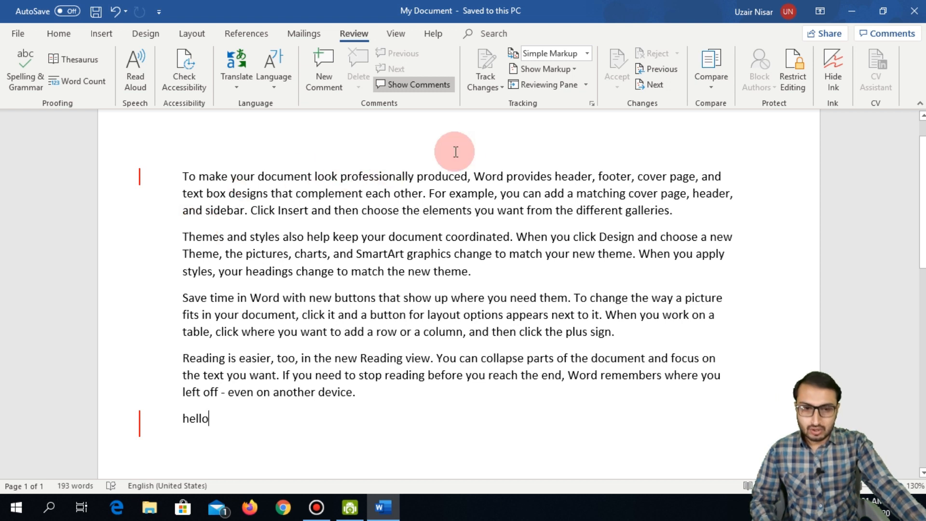
pyautogui.click(486, 83)
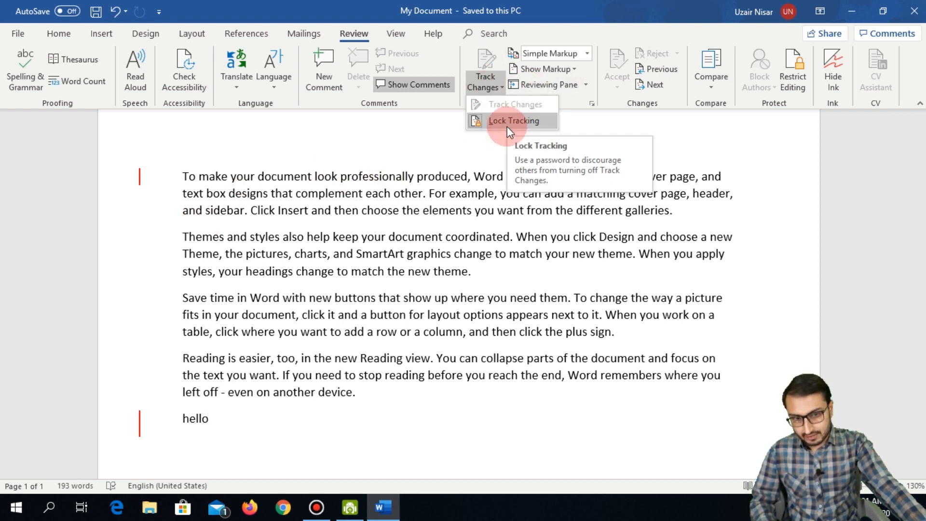
pyautogui.click(409, 141)
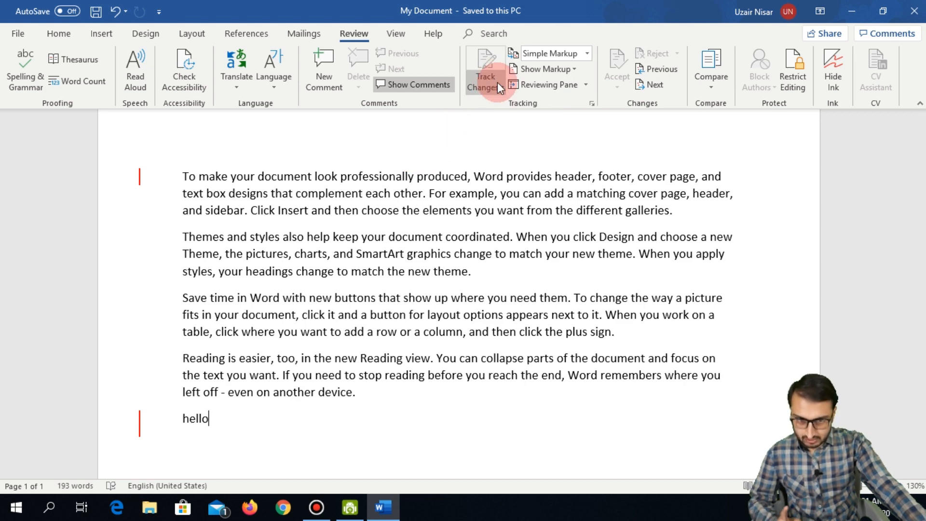
pyautogui.click(555, 85)
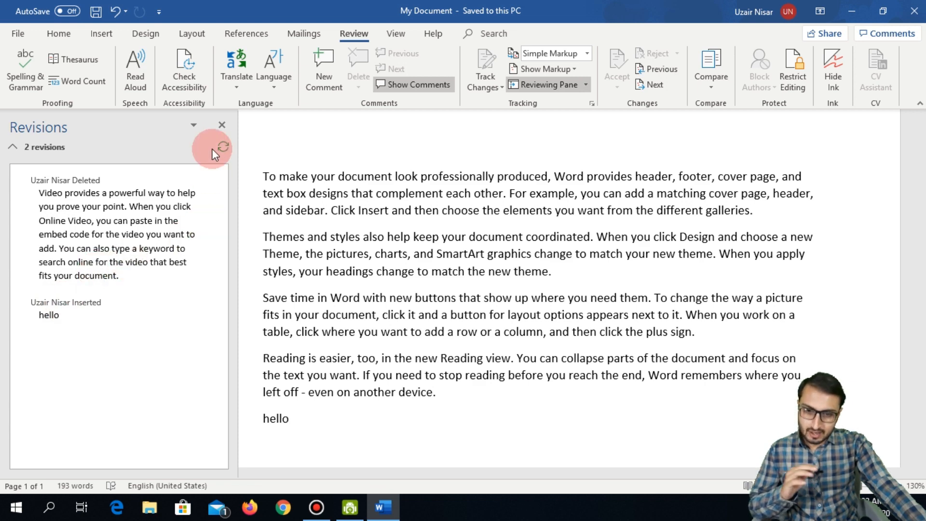
pyautogui.click(222, 127)
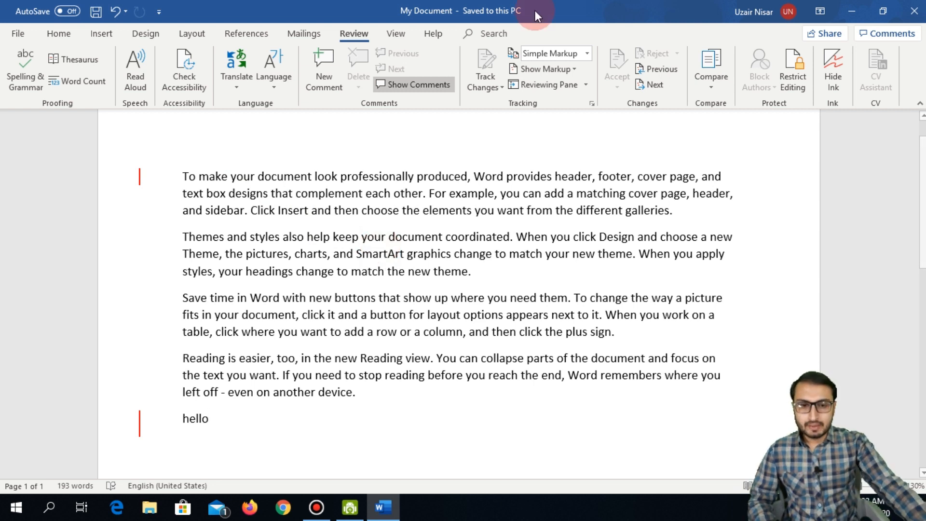
# Step: Unlock change tracking by entering its password in the Unlock Tracking dialog
pyautogui.click(489, 85)
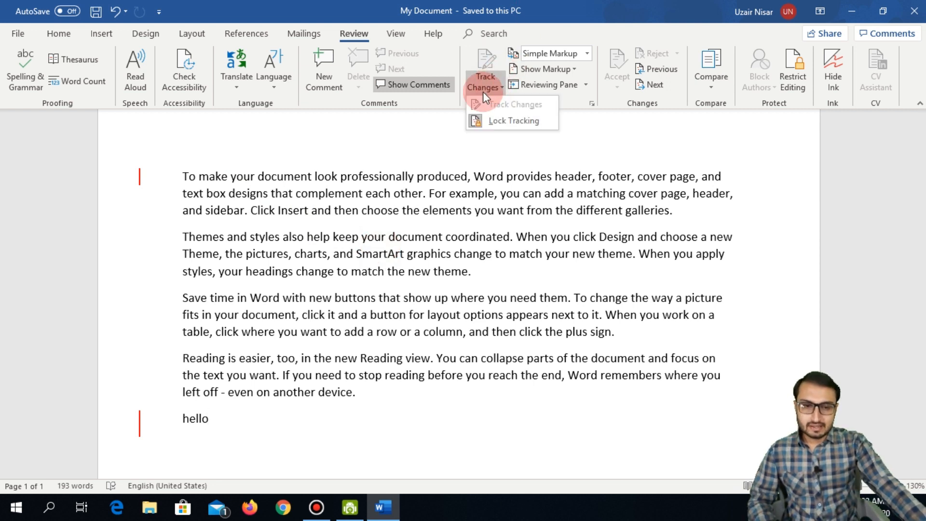
pyautogui.click(510, 124)
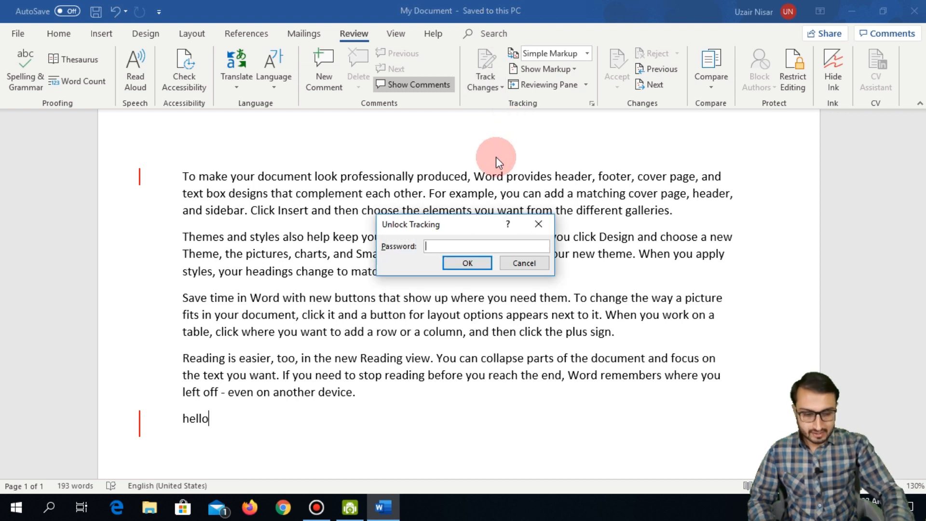
pyautogui.write('***')
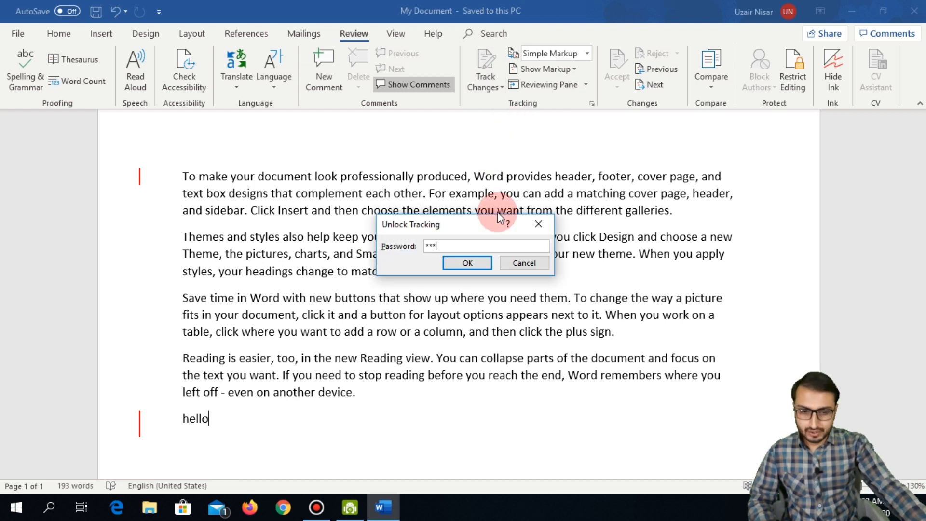
pyautogui.click(480, 264)
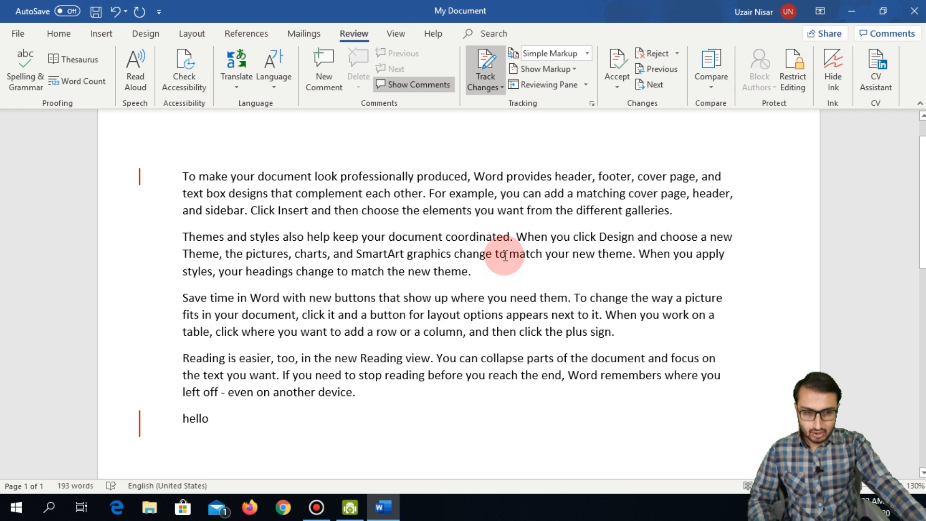
# Step: Turn off tracking and reject both revisions, restoring the Video provides paragraph and removing 'hello'
pyautogui.click(485, 68)
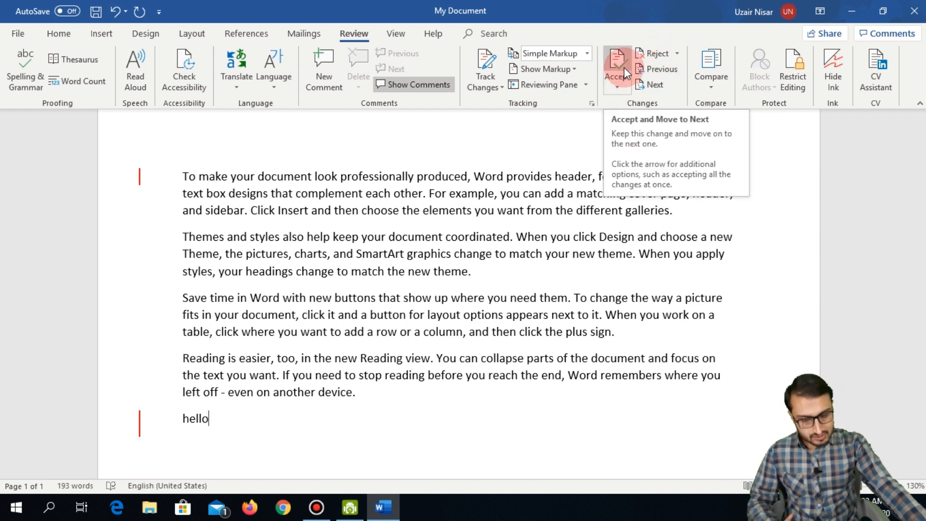
pyautogui.click(658, 54)
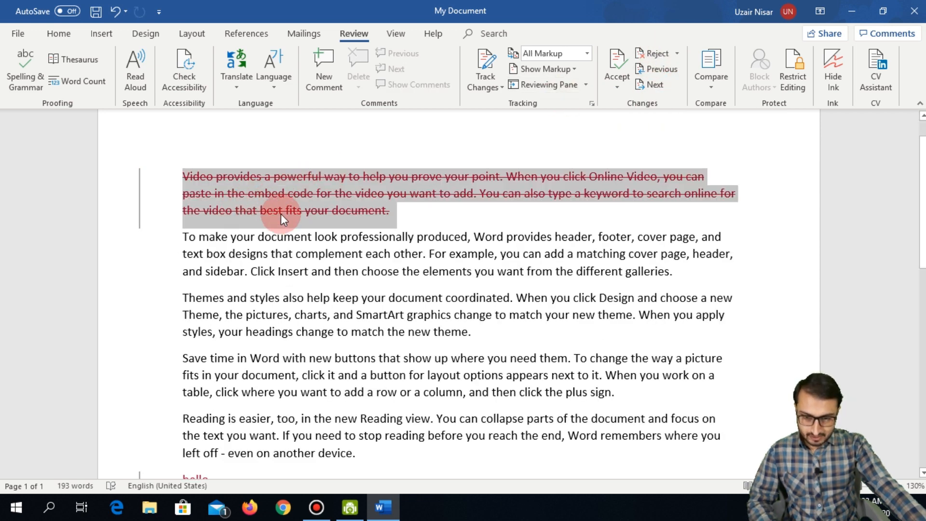
pyautogui.click(656, 58)
pyautogui.click(656, 59)
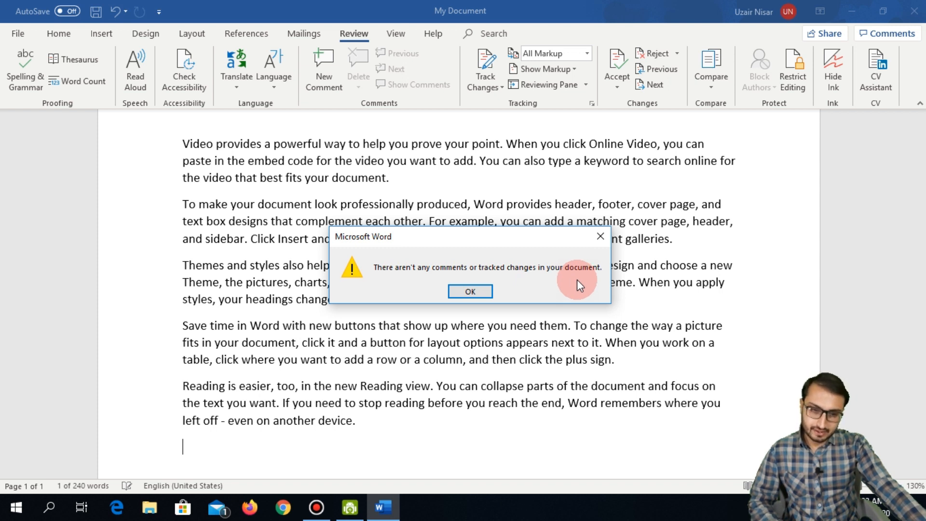
pyautogui.click(471, 294)
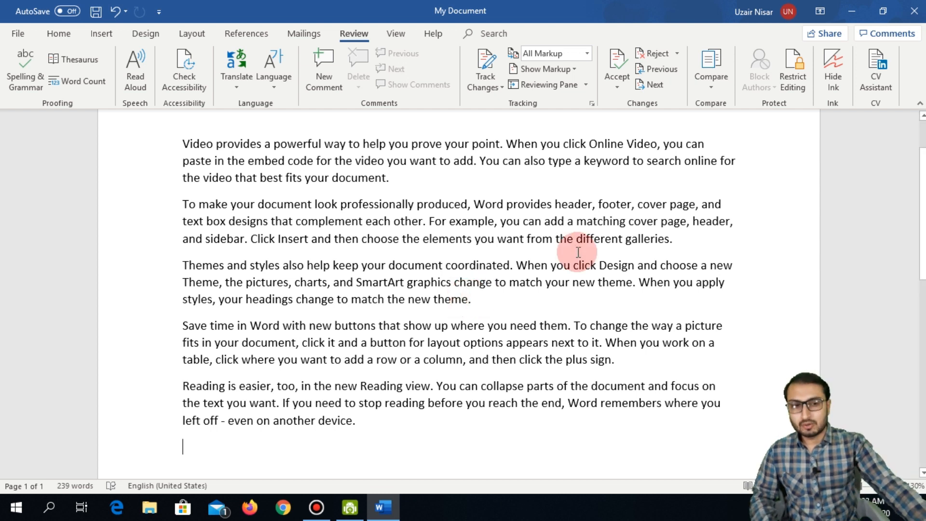
# Step: Open Restrict Editing and set the allowed editing to No changes (Read only)
pyautogui.click(792, 78)
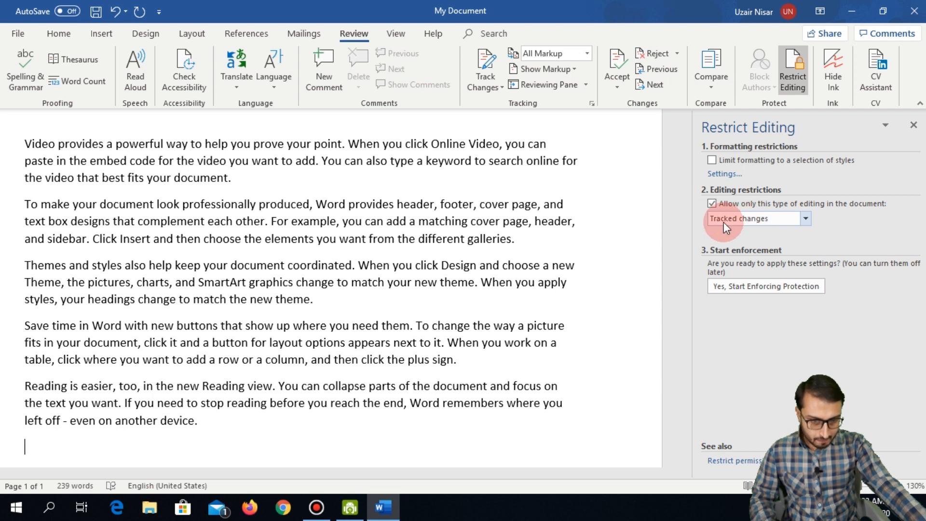
pyautogui.click(807, 220)
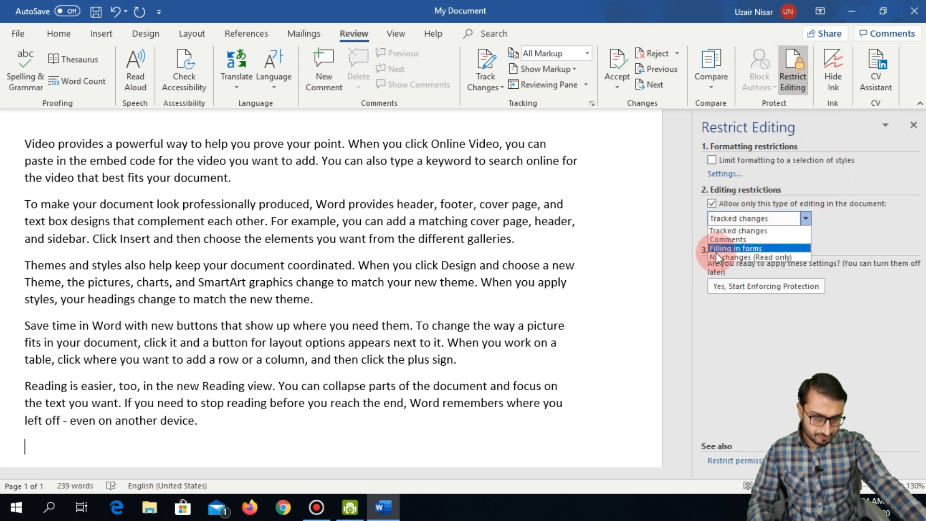
pyautogui.click(749, 257)
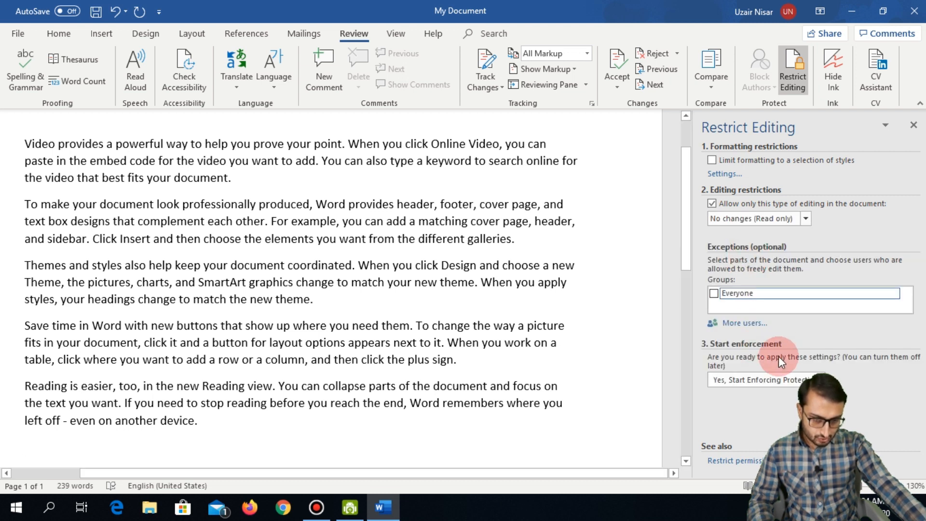
# Step: Enforce the read-only protection with a password entered twice, then close the Restrict Editing pane
pyautogui.click(741, 381)
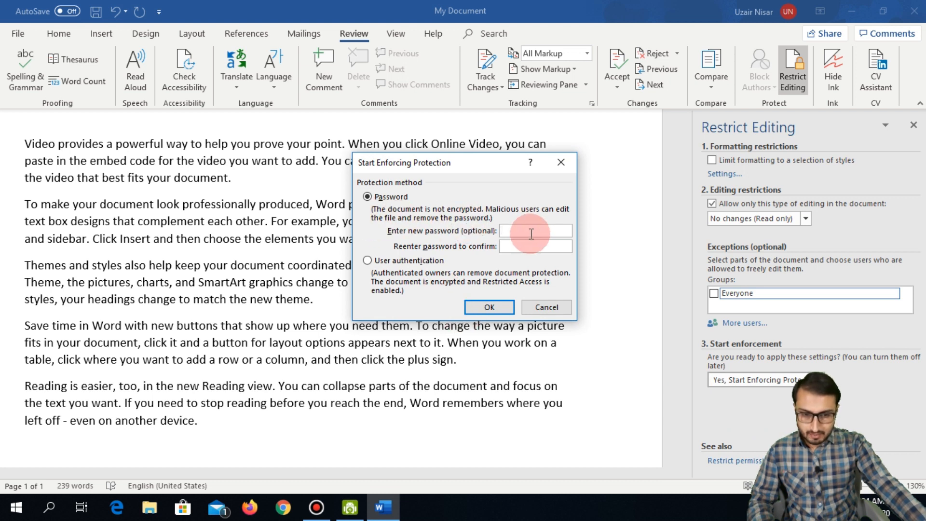
pyautogui.write('●●●')
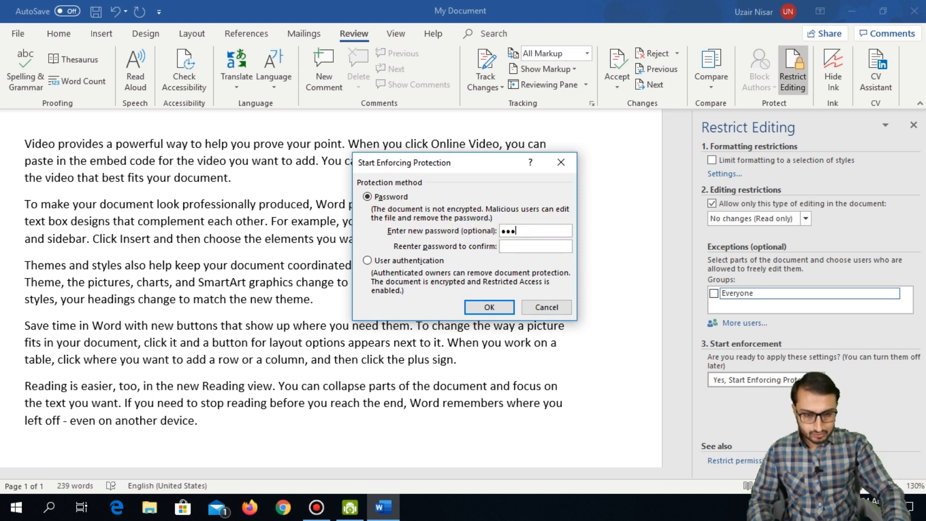
pyautogui.click(536, 249)
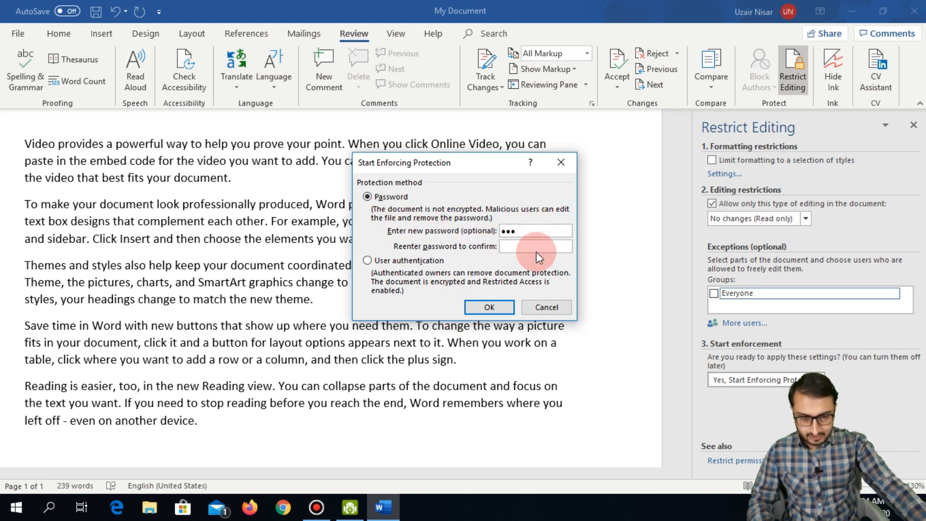
pyautogui.write('●●●')
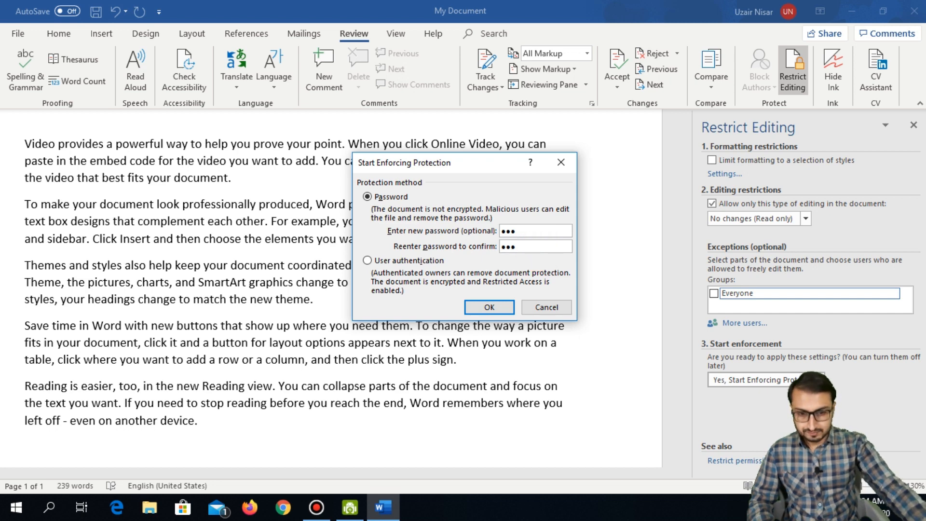
pyautogui.click(501, 309)
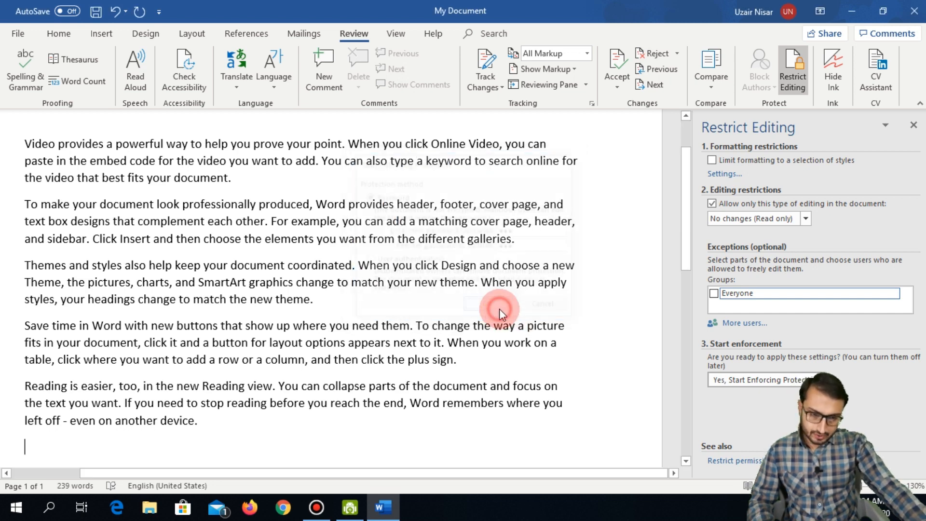
pyautogui.click(913, 126)
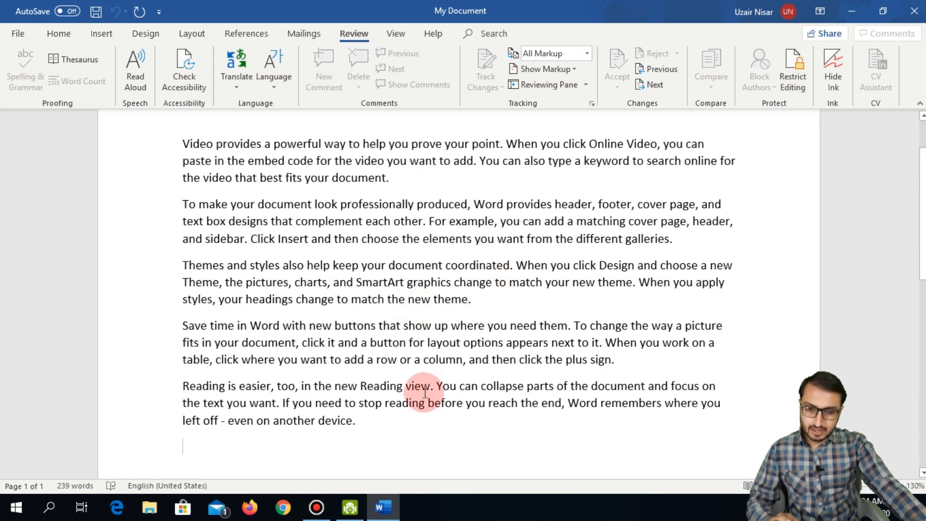
# Step: Test the lock by typing, select the Themes and styles paragraph, and view File Info
pyautogui.press('a')
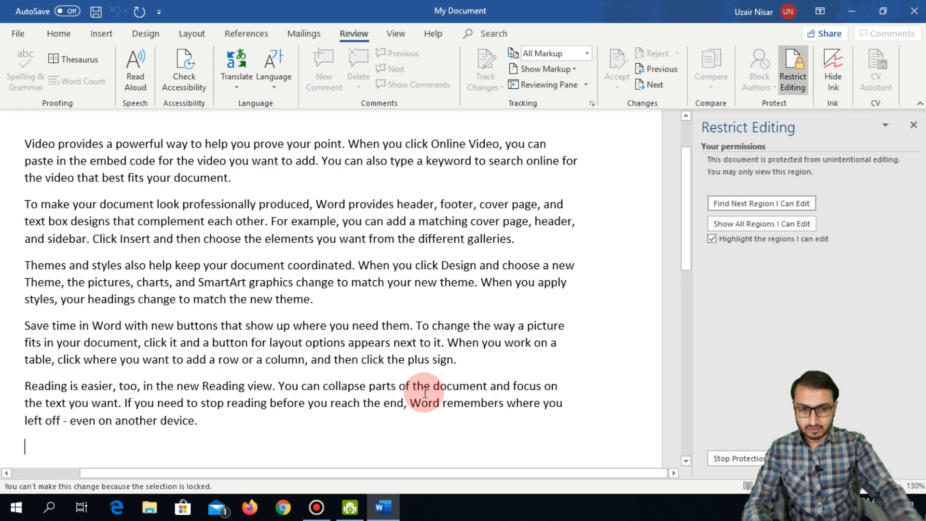
pyautogui.click(914, 125)
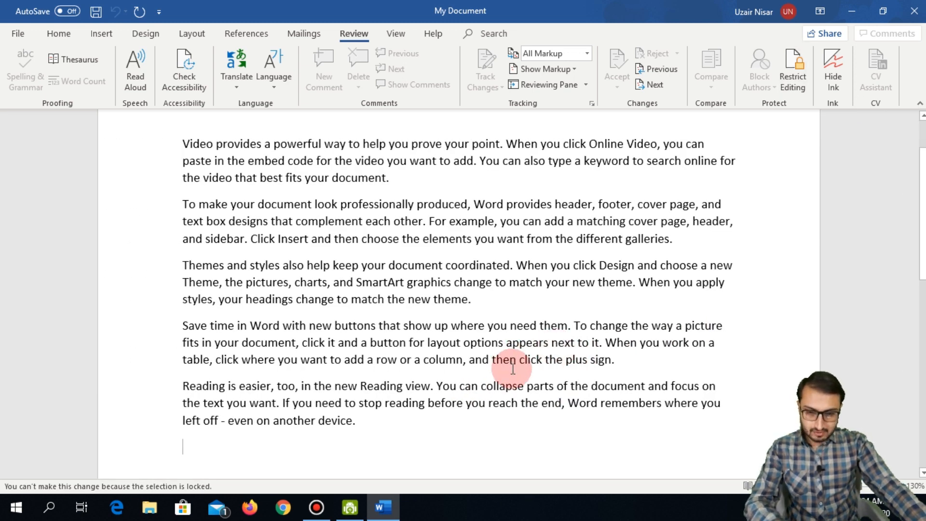
pyautogui.click(512, 299)
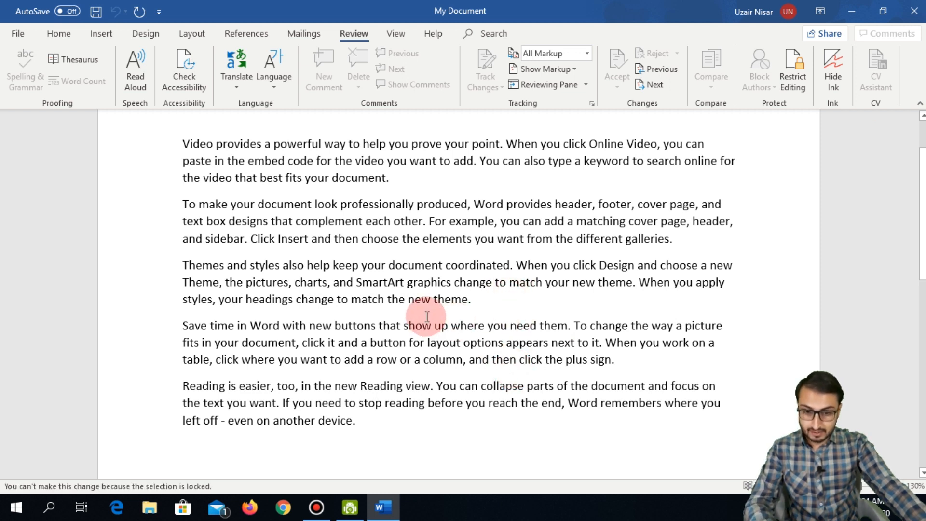
pyautogui.moveTo(185, 265); pyautogui.dragTo(477, 309)
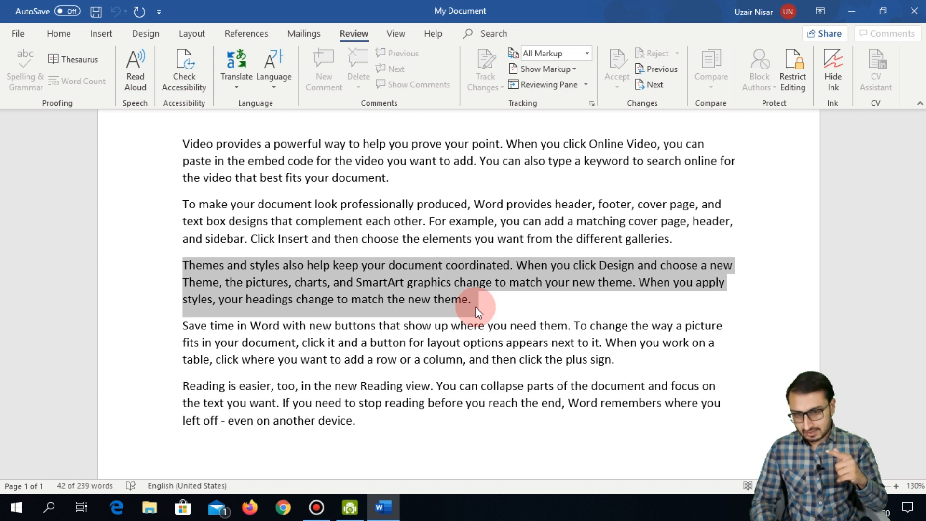
pyautogui.click(18, 34)
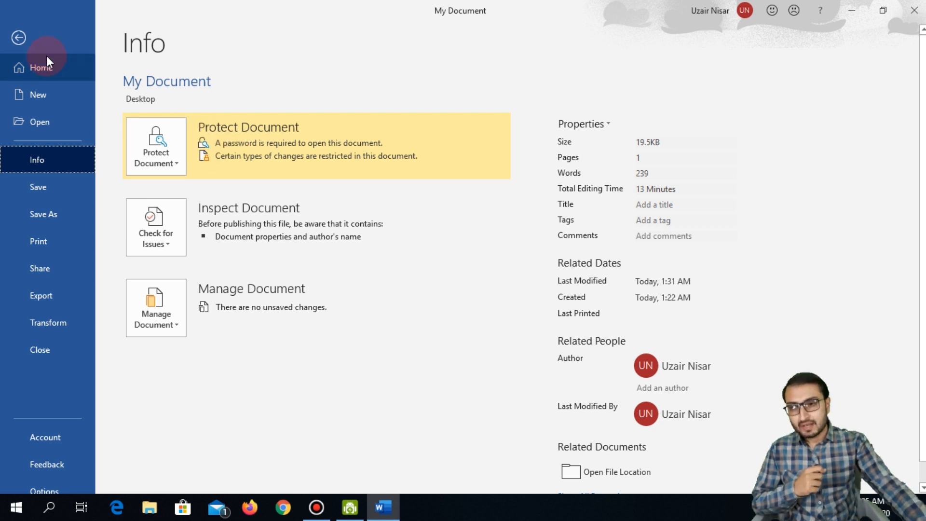
# Step: Go back from the Info page to the protected My Document
pyautogui.click(20, 38)
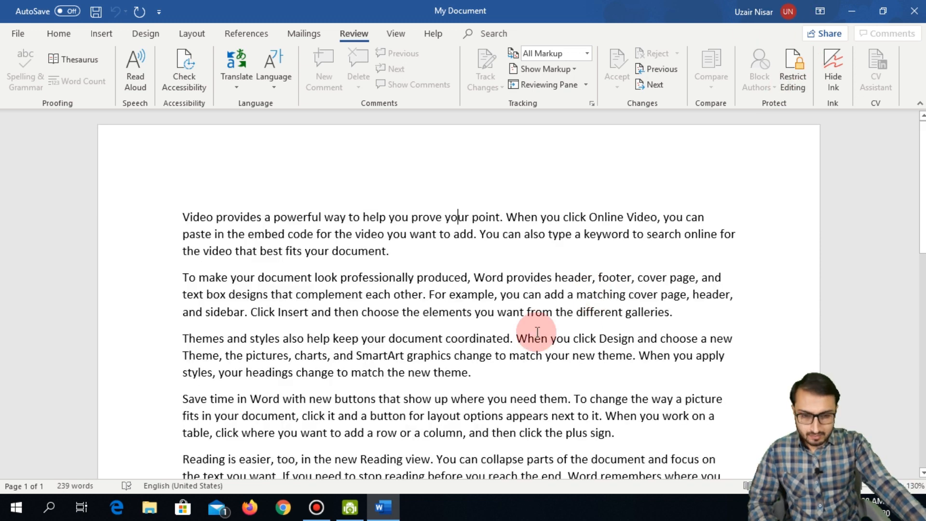
# Step: Stop the read-only protection from the Restrict Editing pane, entering the document's password
pyautogui.scroll(-3, 487, 289)
pyautogui.scroll(3, 511, 275)
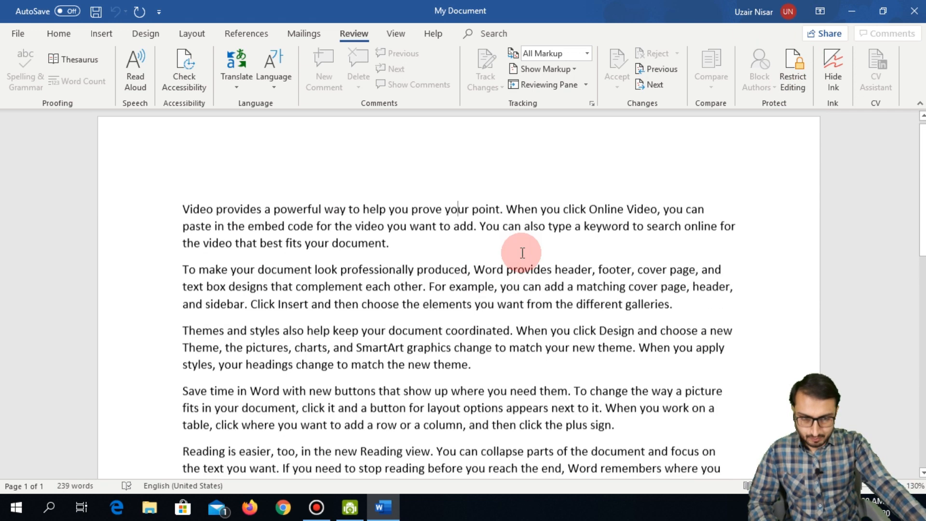
pyautogui.click(800, 85)
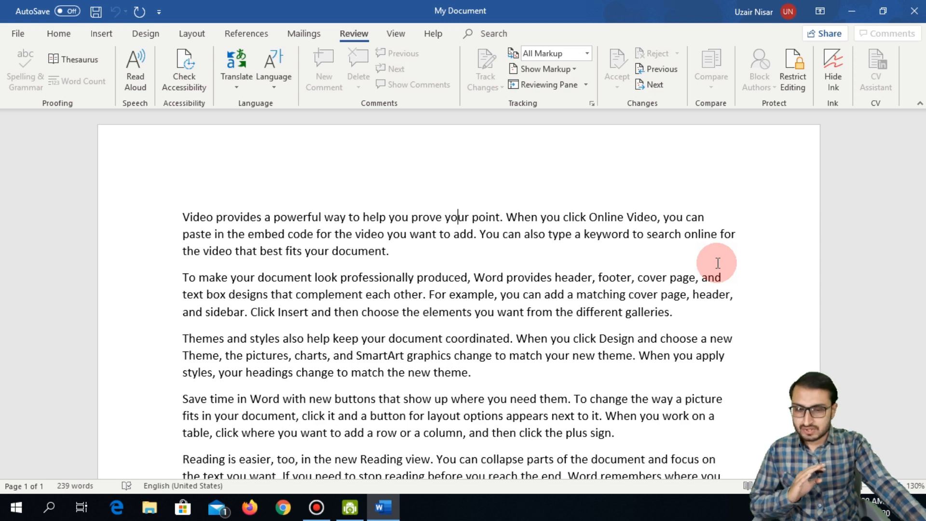
pyautogui.scroll(-3, 718, 263)
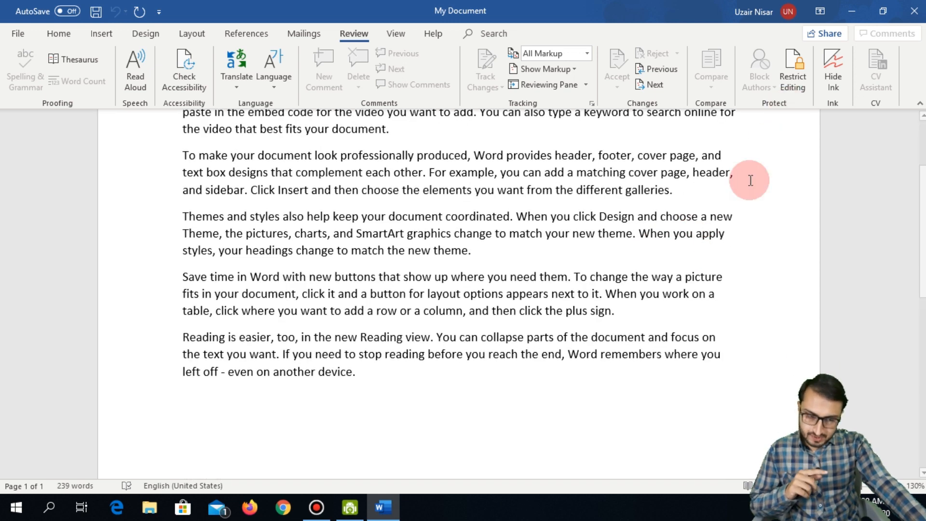
pyautogui.scroll(3, 622, 298)
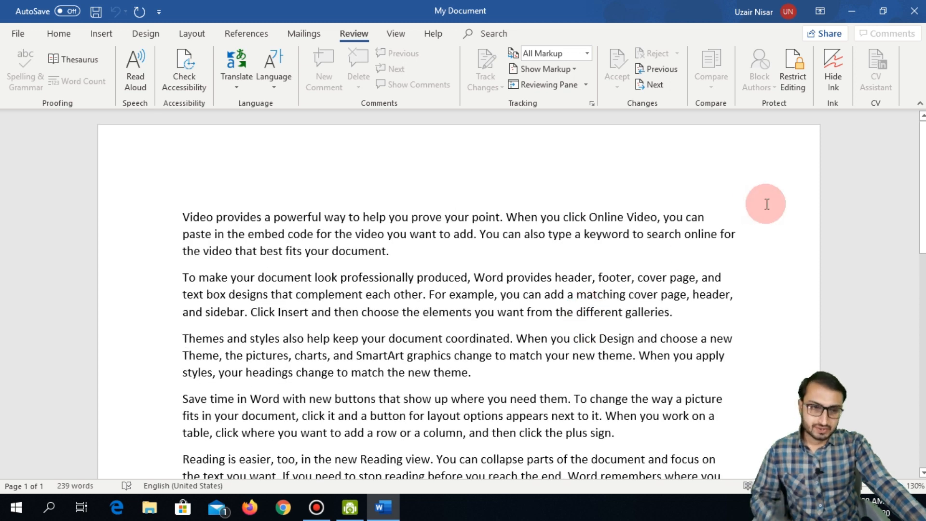
pyautogui.click(794, 74)
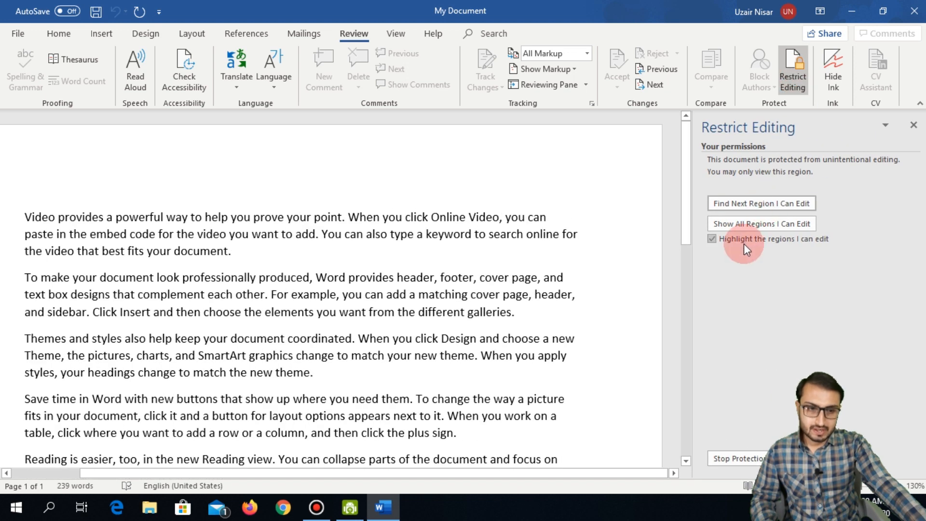
pyautogui.click(731, 459)
pyautogui.write('123')
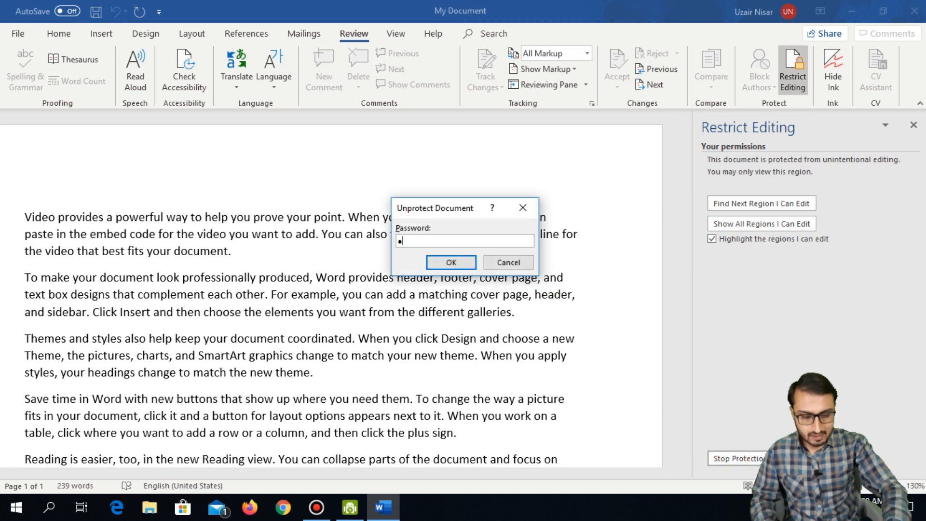
pyautogui.click(446, 260)
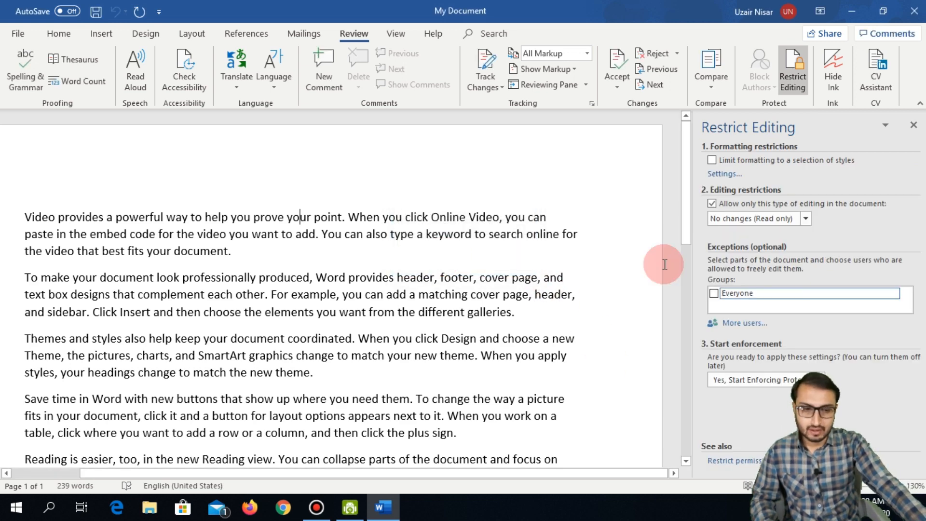
# Step: Close the restrictions pane and type 'cscsdc' after the first paragraph to confirm editing works
pyautogui.click(914, 125)
pyautogui.click(420, 251)
pyautogui.write('cscsd')
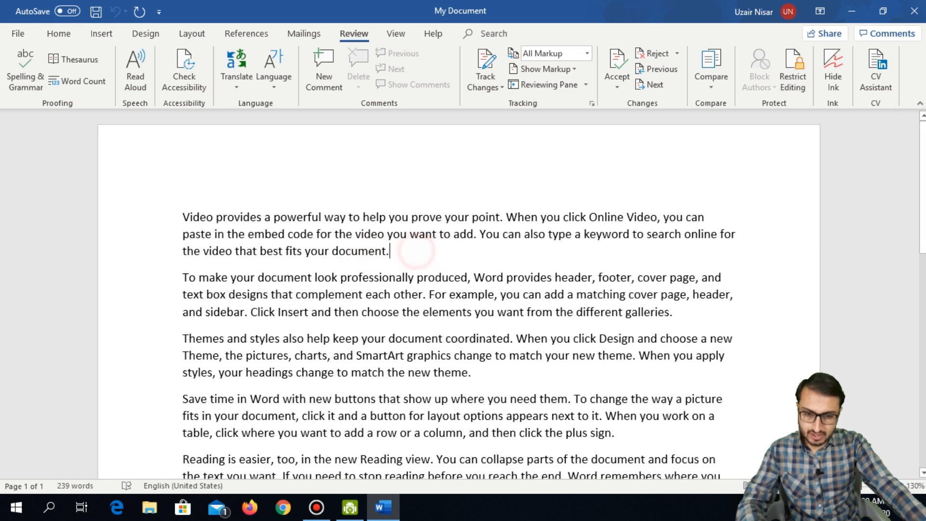
pyautogui.write('c')
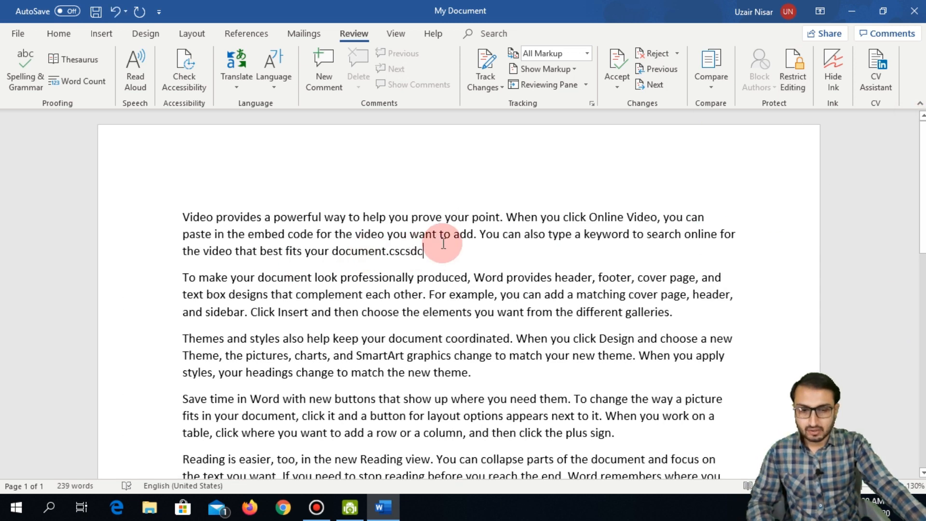